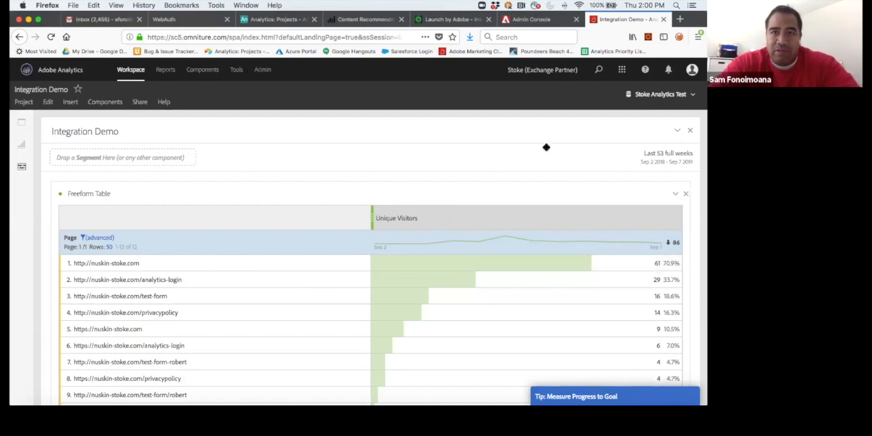
Step: Switch to Adobe Launch and start installing the AA+Dynamics extension from the Web Demo property's extension catalog
{"action": "left_click", "coordinate": [455, 19]}
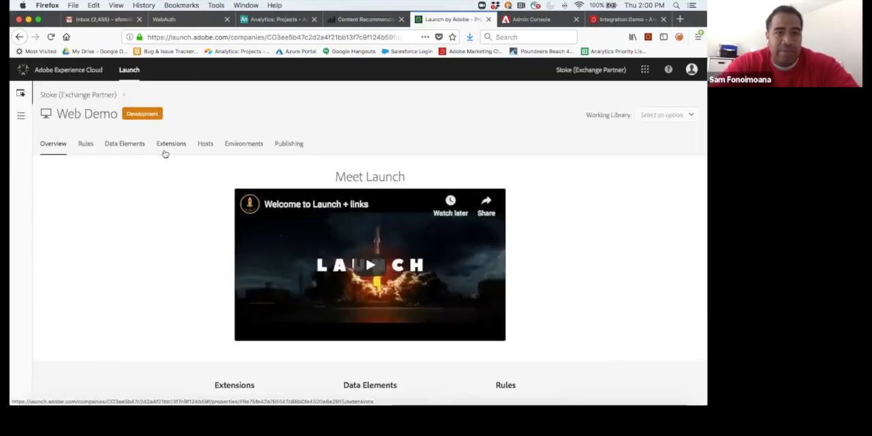
{"action": "left_click", "coordinate": [170, 144]}
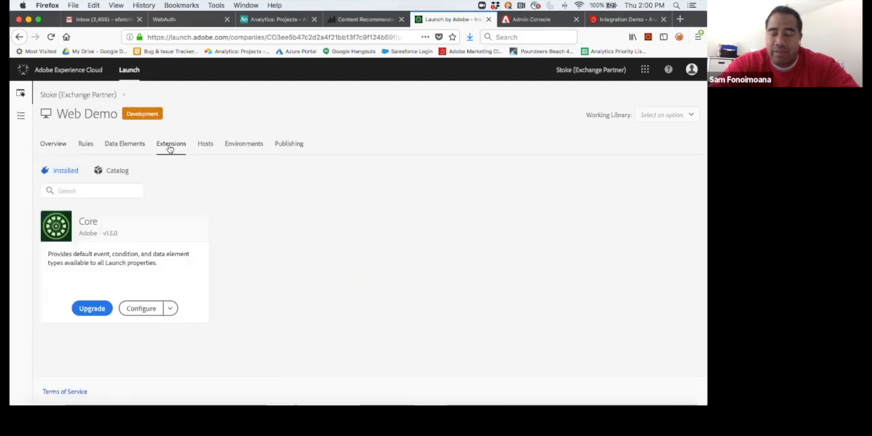
{"action": "left_click", "coordinate": [112, 169]}
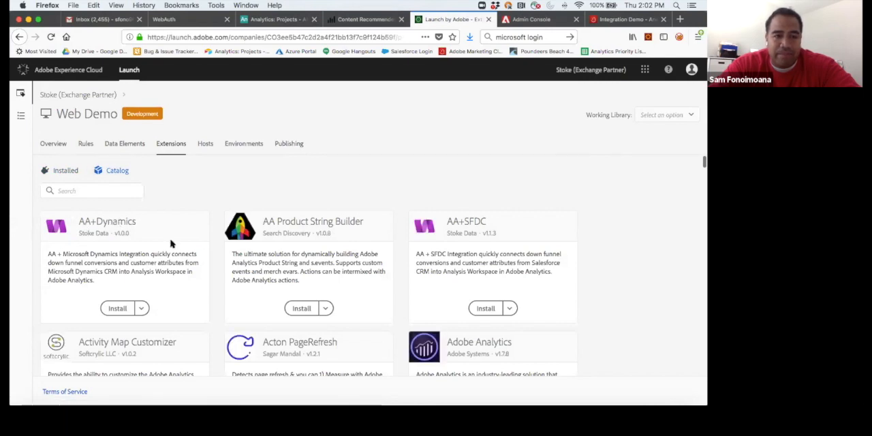
{"action": "left_click", "coordinate": [118, 310]}
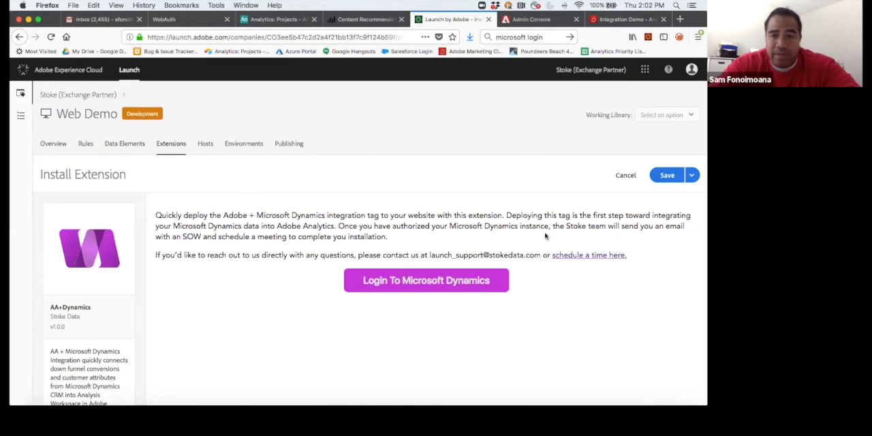
Step: Authorize the extension's Microsoft Dynamics connection with an existing Microsoft account and close the authentication page
{"action": "left_click", "coordinate": [418, 286]}
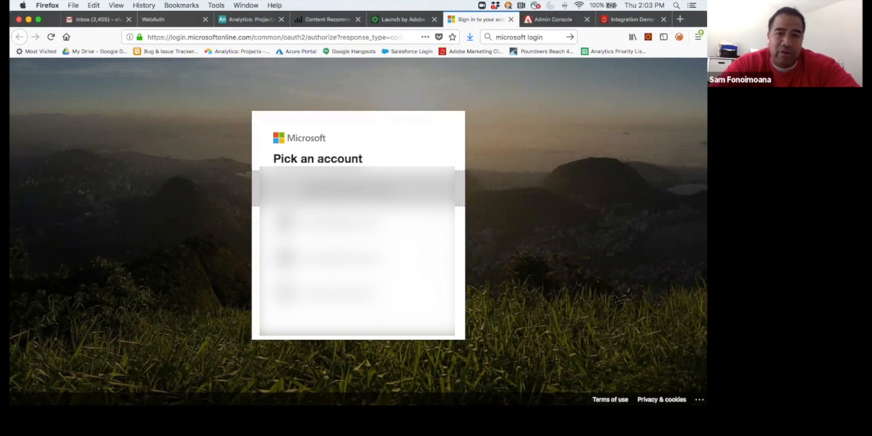
{"action": "left_click", "coordinate": [359, 188]}
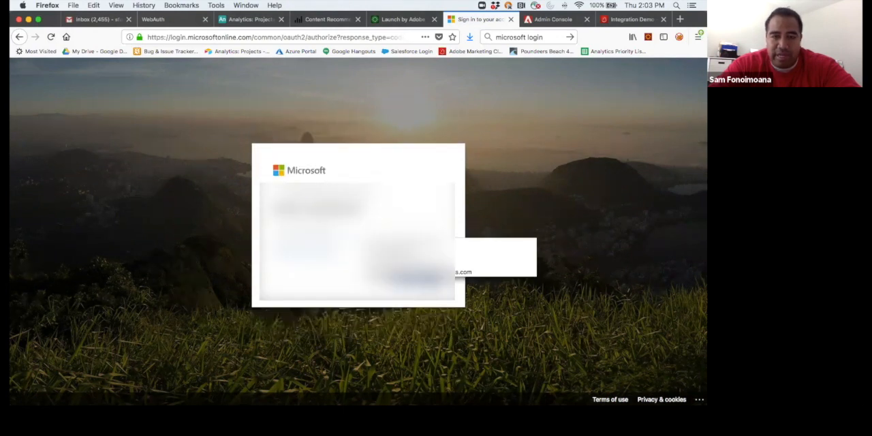
{"action": "left_click", "coordinate": [431, 284]}
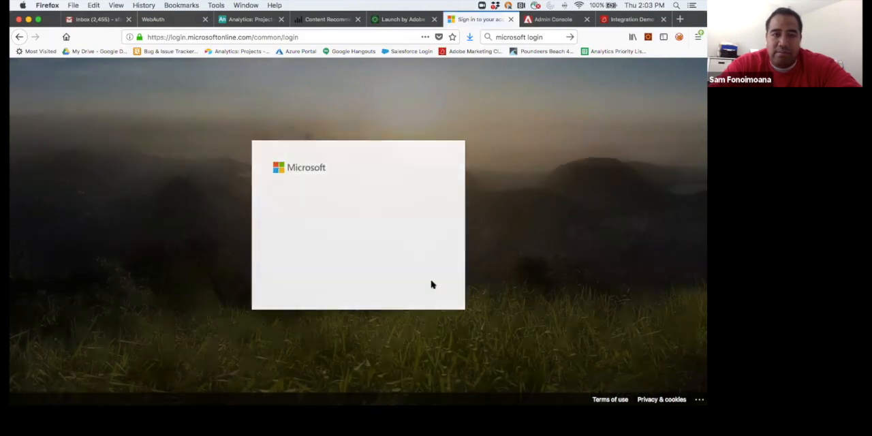
{"action": "left_click", "coordinate": [432, 285]}
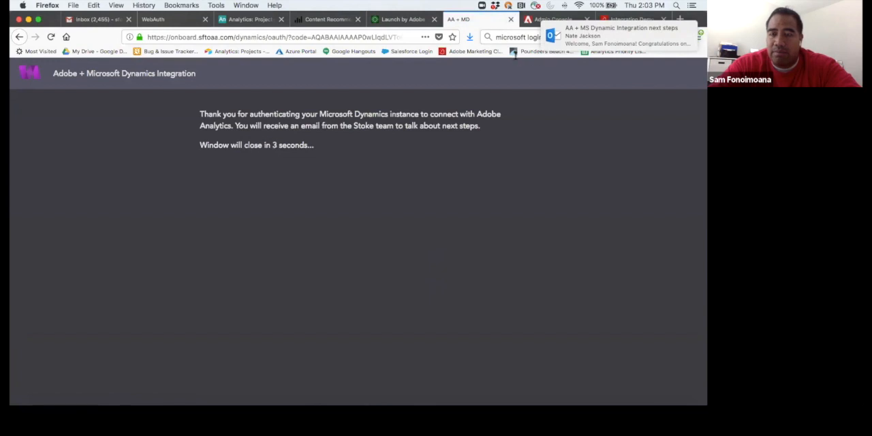
{"action": "left_click", "coordinate": [510, 19]}
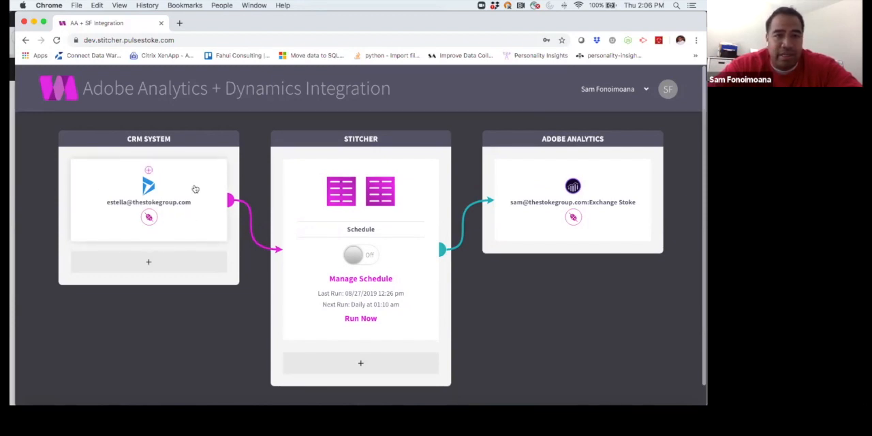
Step: Review the report suite and FTP settings of the Adobe Analytics connection in the Dynamics integration app and close them
{"action": "left_click", "coordinate": [530, 224]}
{"action": "scroll", "coordinate": [531, 224], "scroll_direction": "down", "scroll_amount": 5}
{"action": "scroll", "coordinate": [530, 225], "scroll_direction": "up", "scroll_amount": 5}
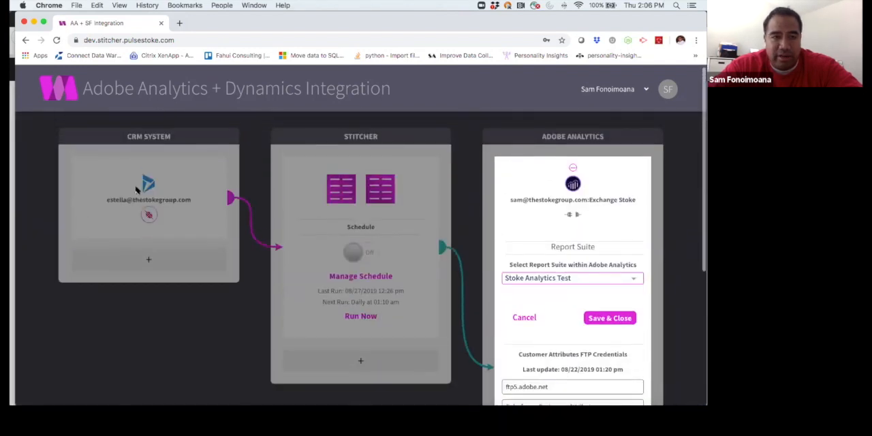
{"action": "left_click", "coordinate": [478, 291]}
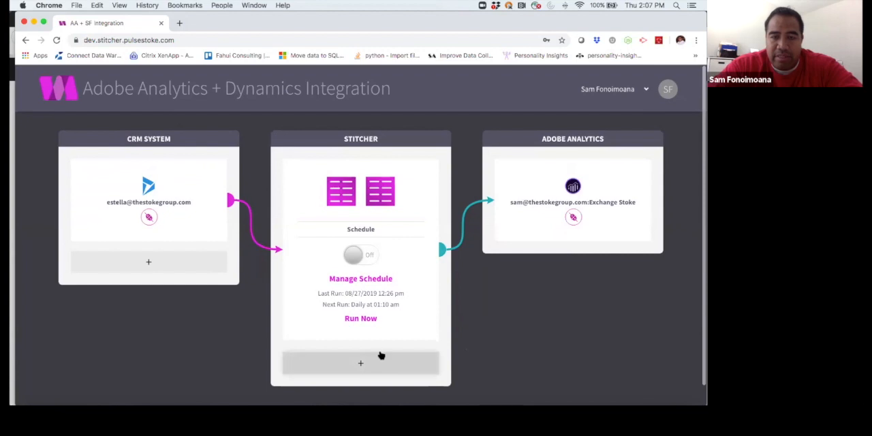
Step: Add a new guided rule to the Stitcher and name it MQL
{"action": "scroll", "coordinate": [399, 320], "scroll_direction": "down", "scroll_amount": 1}
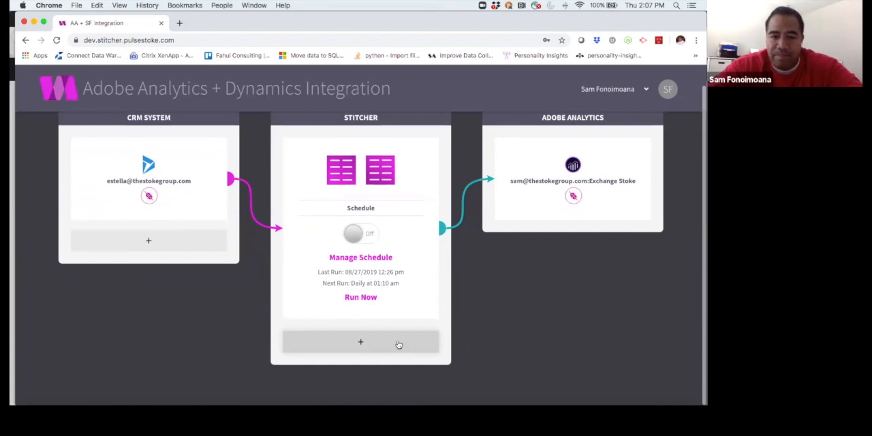
{"action": "left_click", "coordinate": [399, 345]}
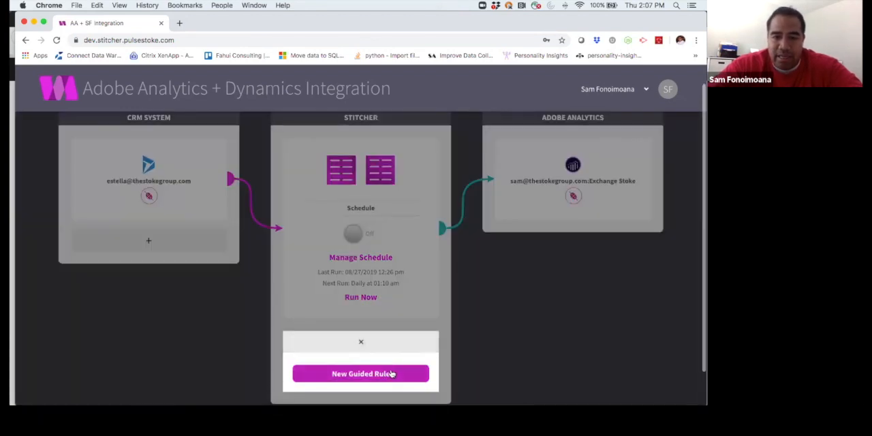
{"action": "left_click", "coordinate": [390, 372]}
{"action": "scroll", "coordinate": [391, 374], "scroll_direction": "down", "scroll_amount": 5}
{"action": "scroll", "coordinate": [391, 374], "scroll_direction": "up", "scroll_amount": 2}
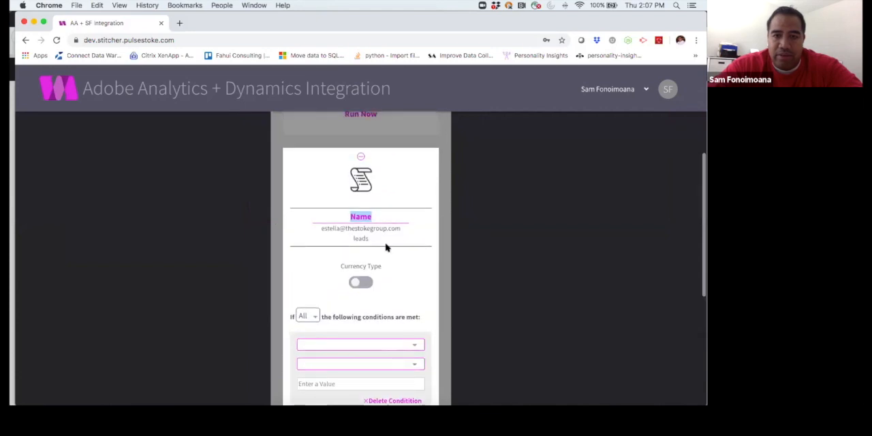
{"action": "left_click", "coordinate": [366, 215]}
{"action": "double_click", "coordinate": [362, 216]}
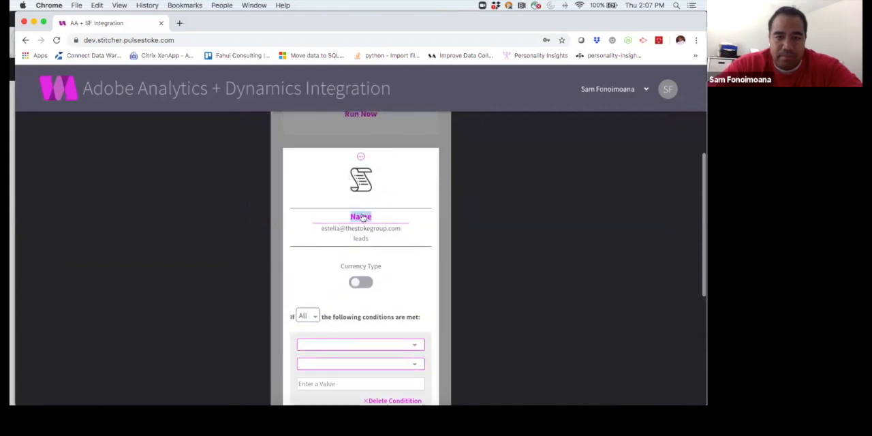
{"action": "type", "text": "MQL"}
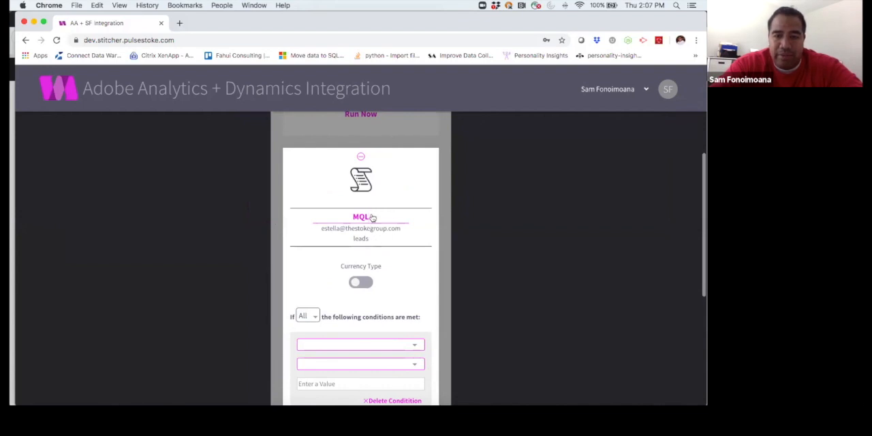
Step: Set the MQL rule's leads condition to qualifyingopportunityid Does Not Equal null and check the query
{"action": "left_click", "coordinate": [366, 240]}
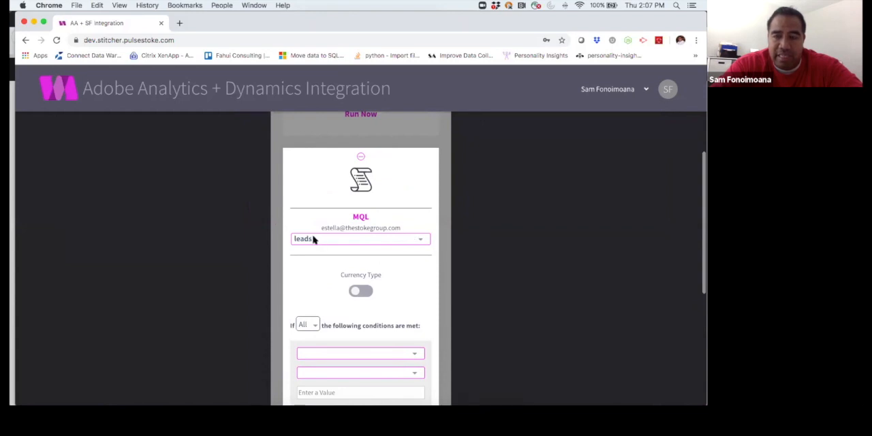
{"action": "scroll", "coordinate": [397, 298], "scroll_direction": "down", "scroll_amount": 3}
{"action": "left_click", "coordinate": [412, 293]}
{"action": "type", "text": "opportunityid"}
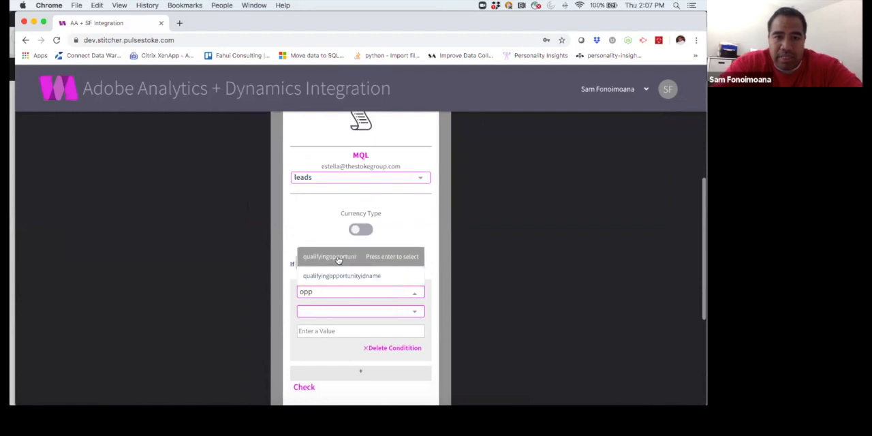
{"action": "left_click", "coordinate": [338, 260]}
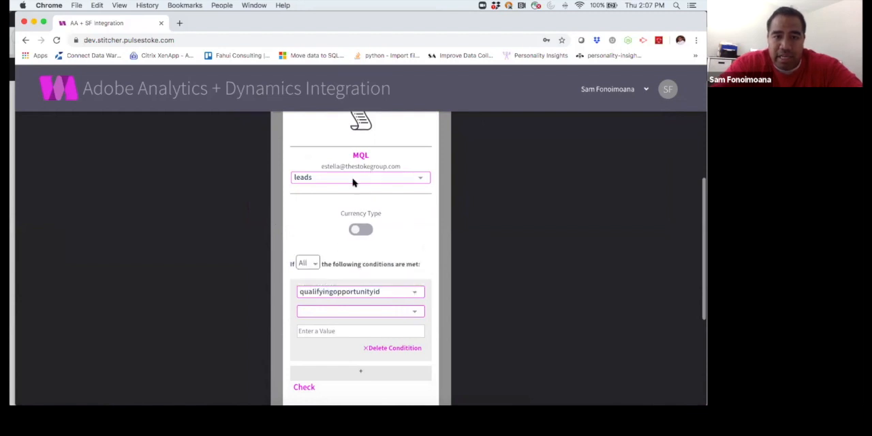
{"action": "left_click", "coordinate": [334, 310]}
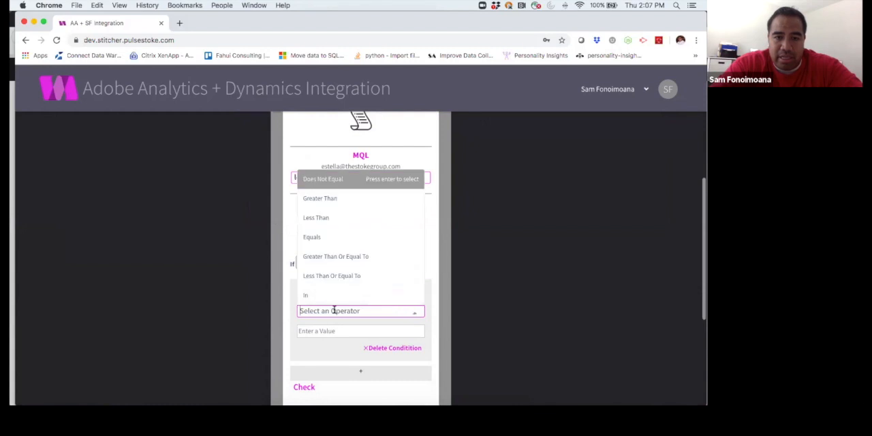
{"action": "left_click", "coordinate": [332, 180]}
{"action": "left_click", "coordinate": [319, 330]}
{"action": "type", "text": "null"}
{"action": "scroll", "coordinate": [320, 341], "scroll_direction": "down", "scroll_amount": 2}
{"action": "left_click", "coordinate": [302, 334]}
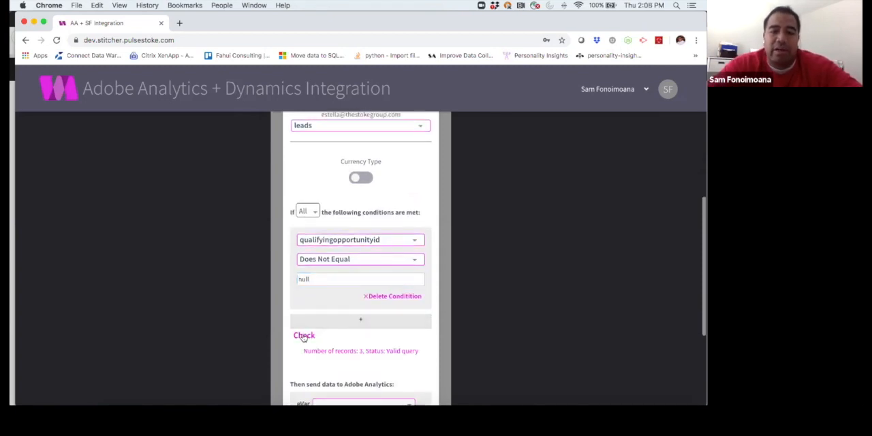
Step: Map the MQL rule to event Custom 989 and an eVar in Adobe Analytics, and save the rule
{"action": "scroll", "coordinate": [304, 336], "scroll_direction": "down", "scroll_amount": 1}
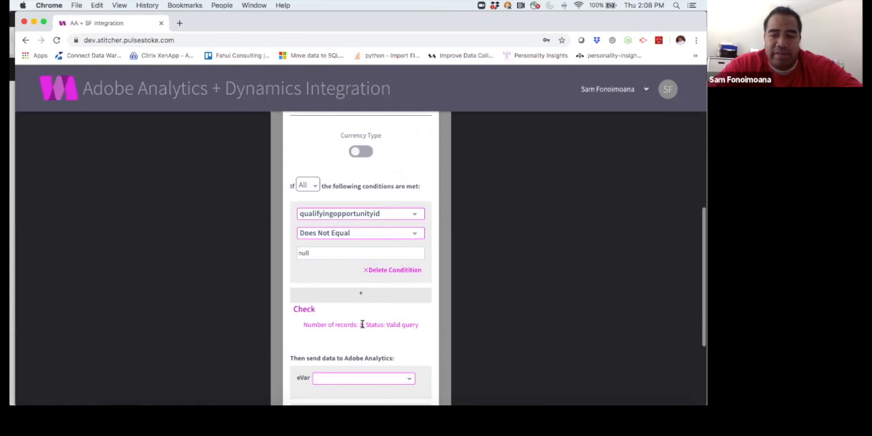
{"action": "scroll", "coordinate": [362, 324], "scroll_direction": "down", "scroll_amount": 4}
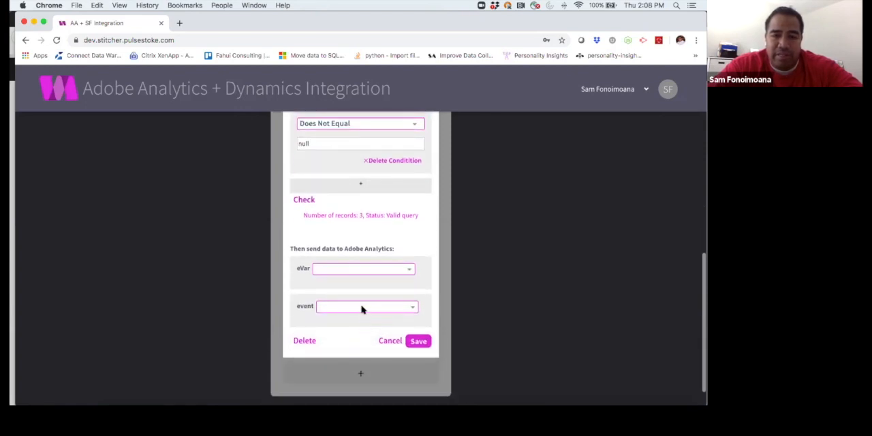
{"action": "scroll", "coordinate": [391, 309], "scroll_direction": "down", "scroll_amount": 1}
{"action": "left_click", "coordinate": [395, 295]}
{"action": "scroll", "coordinate": [395, 231], "scroll_direction": "down", "scroll_amount": 10}
{"action": "scroll", "coordinate": [396, 231], "scroll_direction": "down", "scroll_amount": 15}
{"action": "left_click", "coordinate": [366, 243]}
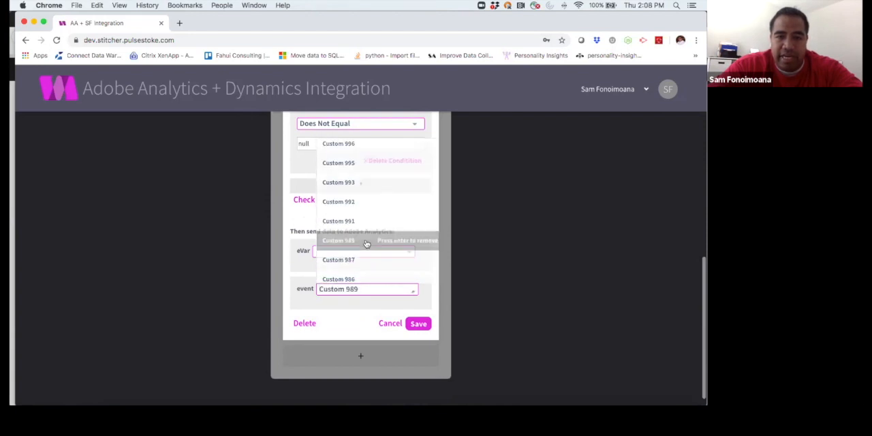
{"action": "left_click", "coordinate": [370, 251]}
{"action": "scroll", "coordinate": [378, 178], "scroll_direction": "down", "scroll_amount": 3}
{"action": "scroll", "coordinate": [378, 179], "scroll_direction": "down", "scroll_amount": 2}
{"action": "left_click", "coordinate": [356, 175]}
{"action": "scroll", "coordinate": [475, 316], "scroll_direction": "up", "scroll_amount": 8}
{"action": "scroll", "coordinate": [475, 317], "scroll_direction": "up", "scroll_amount": 4}
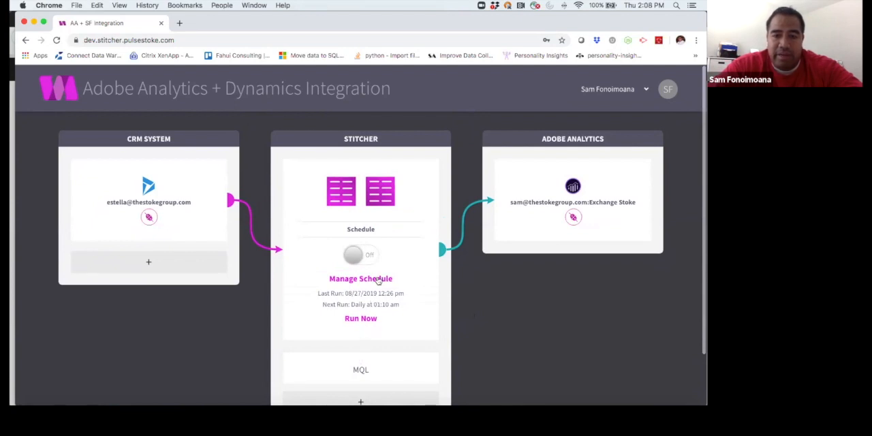
Step: Set the Stitcher's daily run time to 1:05 AM, save the schedule and turn it on
{"action": "left_click", "coordinate": [378, 281]}
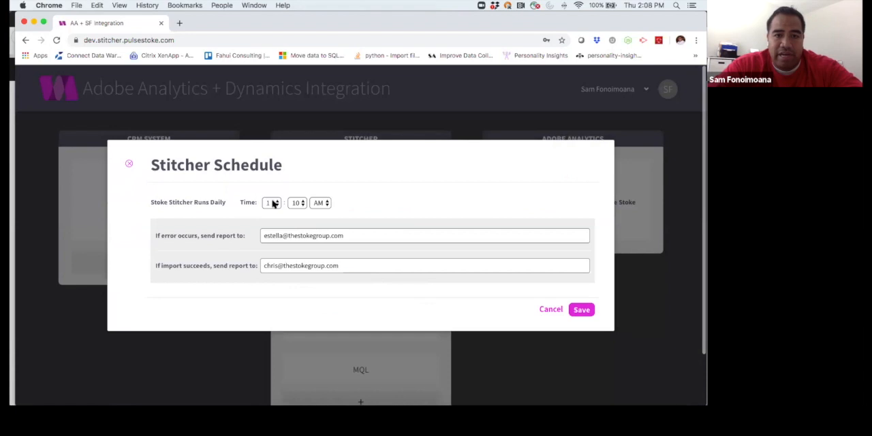
{"action": "left_click", "coordinate": [300, 202]}
{"action": "left_click", "coordinate": [299, 194]}
{"action": "left_click", "coordinate": [581, 310]}
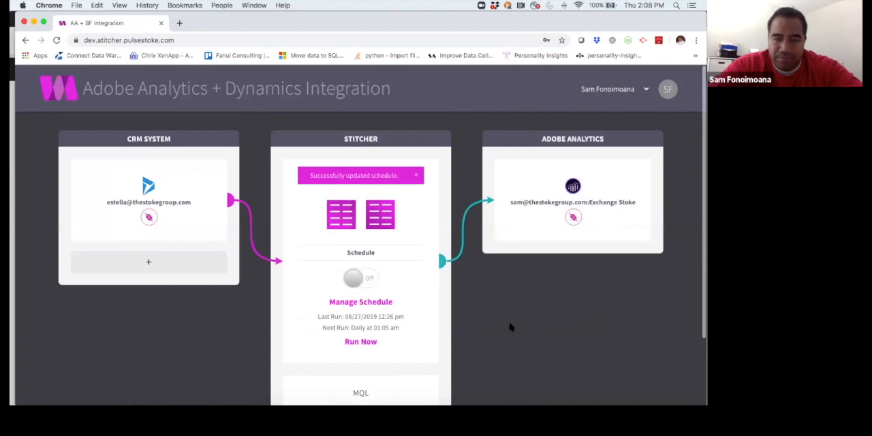
{"action": "left_click", "coordinate": [355, 287]}
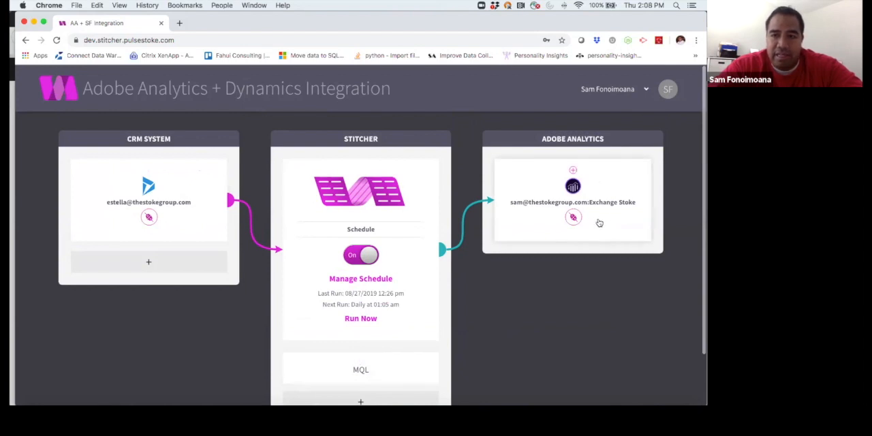
Step: Switch to the Integration Demo project in Adobe Analytics and add the MQL metric as a column beside Unique Visitors
{"action": "key", "text": "super+Tab"}
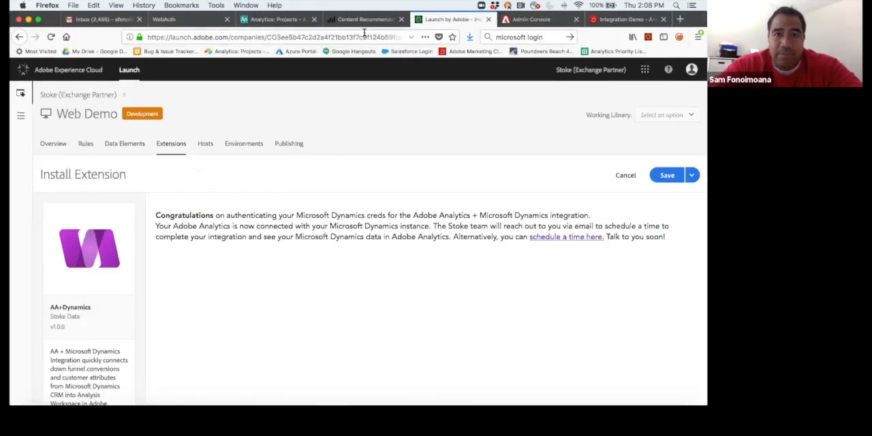
{"action": "left_click", "coordinate": [621, 20]}
{"action": "left_click", "coordinate": [23, 125]}
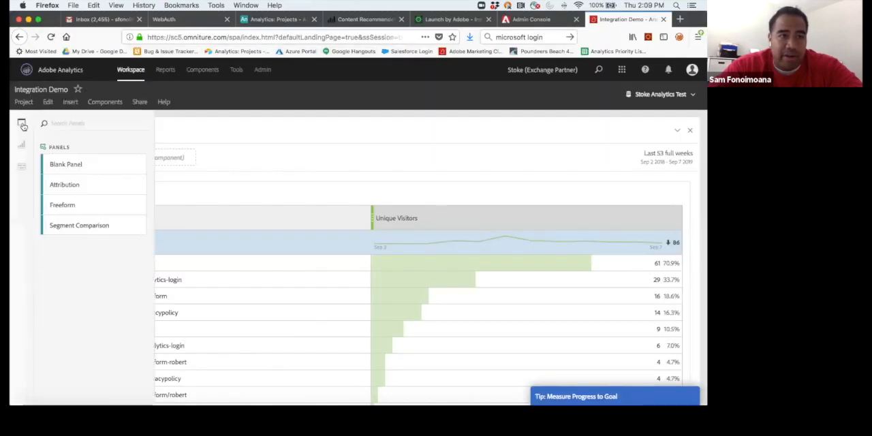
{"action": "left_click", "coordinate": [22, 167]}
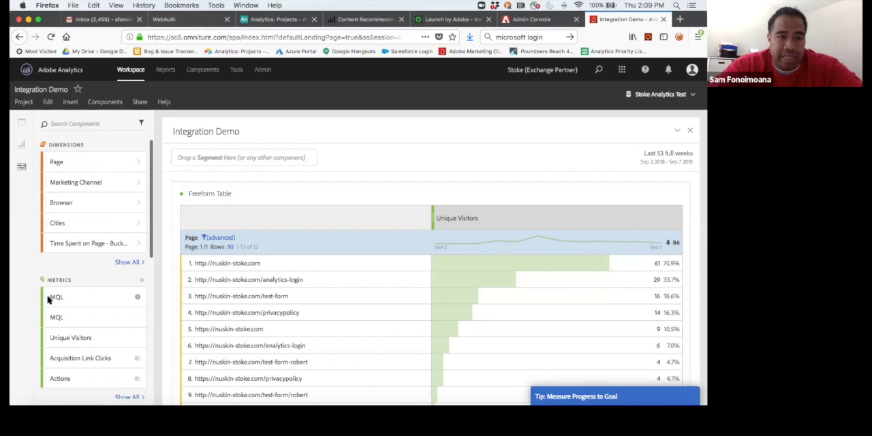
{"action": "left_click_drag", "start_coordinate": [56, 300], "coordinate": [663, 216]}
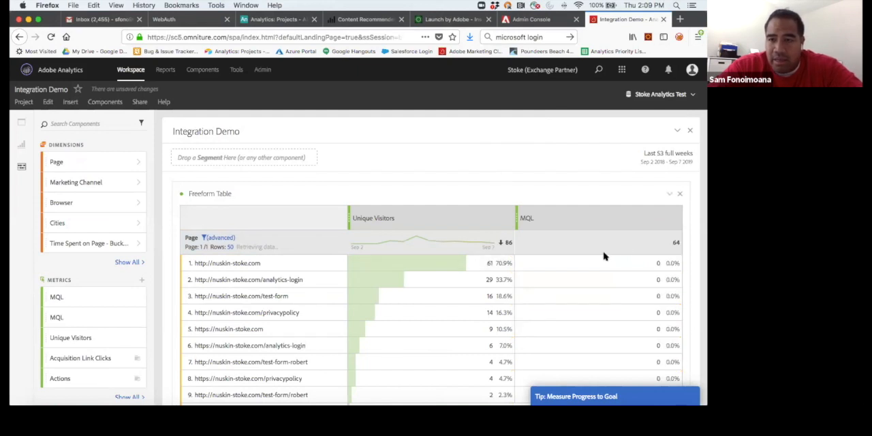
Step: Apply a non-default attribution model to the MQL column, using Last Touch with the Visitor (Reporting Window) lookback
{"action": "left_click", "coordinate": [666, 218]}
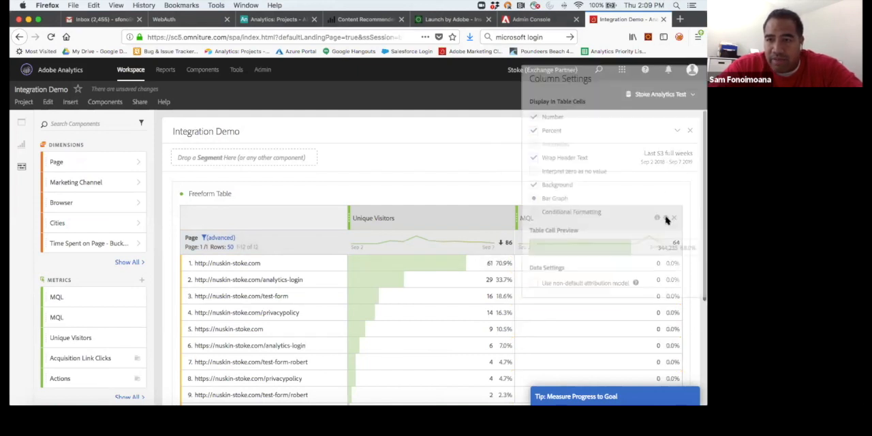
{"action": "left_click", "coordinate": [534, 284]}
{"action": "mouse_move", "coordinate": [311, 205]}
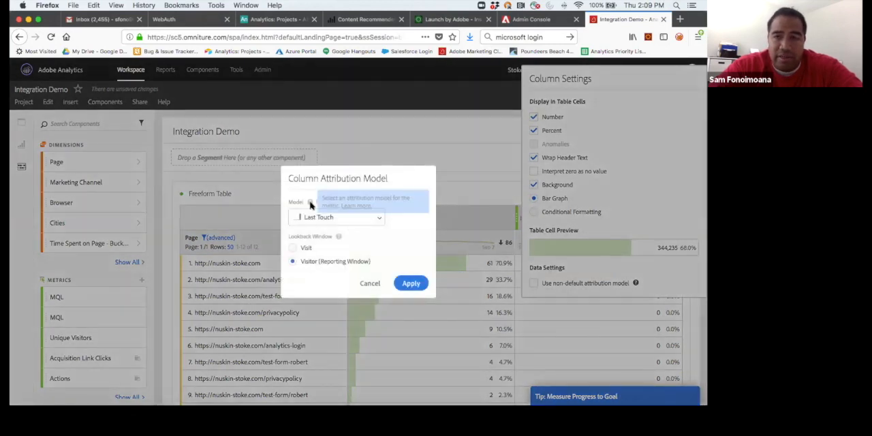
{"action": "left_click", "coordinate": [411, 283]}
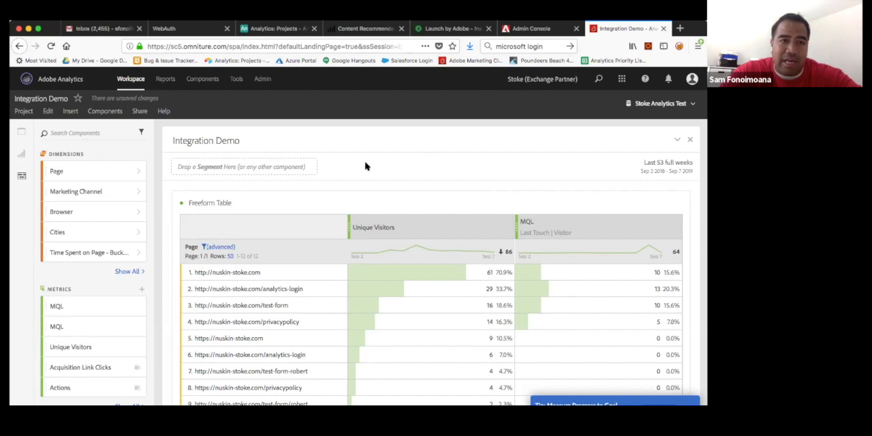
Step: Start a new segment from the project's components and title it "Visitors Who Have MQL'd"
{"action": "scroll", "coordinate": [158, 324], "scroll_direction": "down", "scroll_amount": 1}
{"action": "scroll", "coordinate": [156, 323], "scroll_direction": "up", "scroll_amount": 1}
{"action": "scroll", "coordinate": [148, 337], "scroll_direction": "down", "scroll_amount": 3}
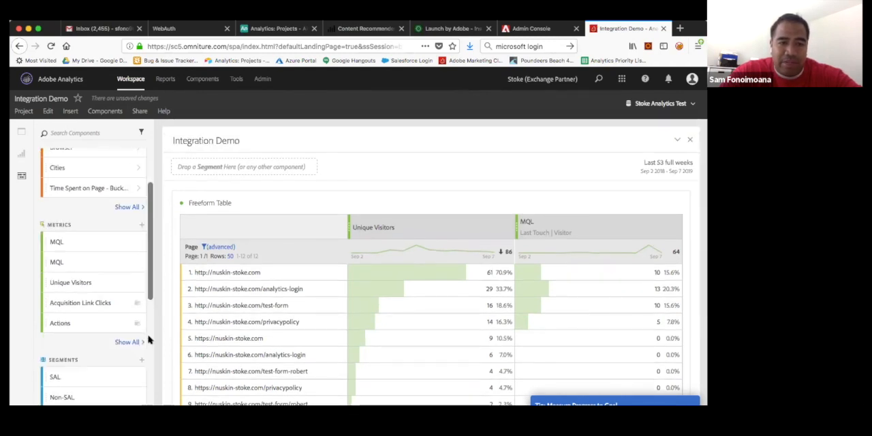
{"action": "left_click", "coordinate": [142, 314]}
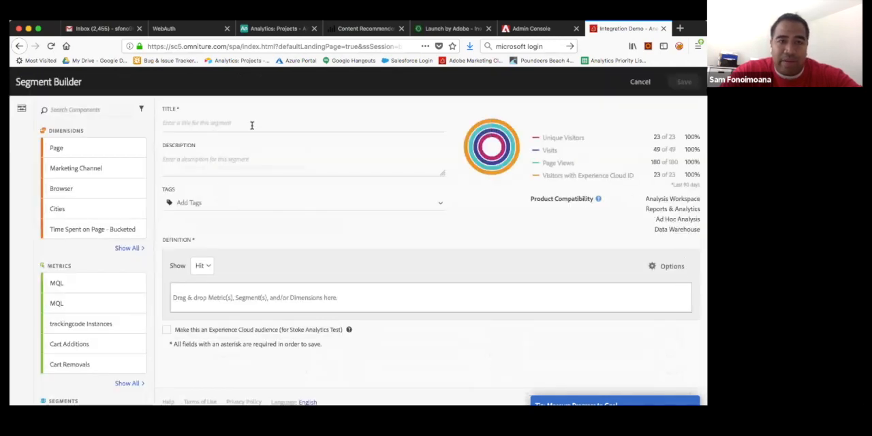
{"action": "type", "text": "Visitors Who HAv"}
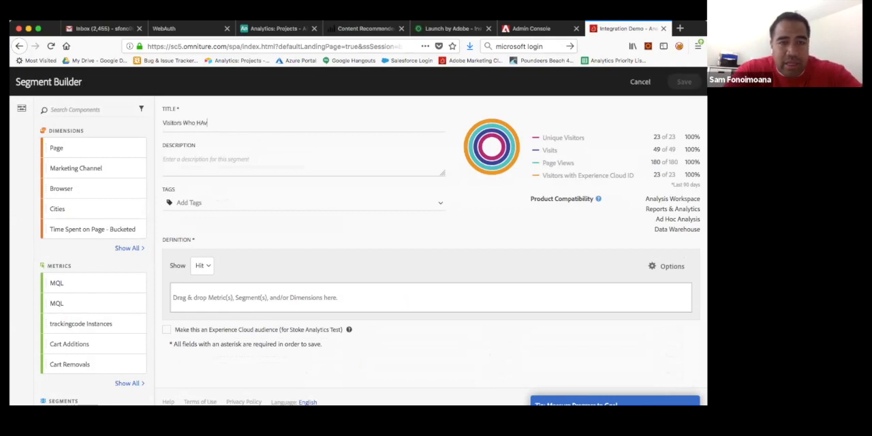
{"action": "key", "text": "BackSpace"}
{"action": "key", "text": "BackSpace"}
{"action": "type", "text": "ave MQL'd"}
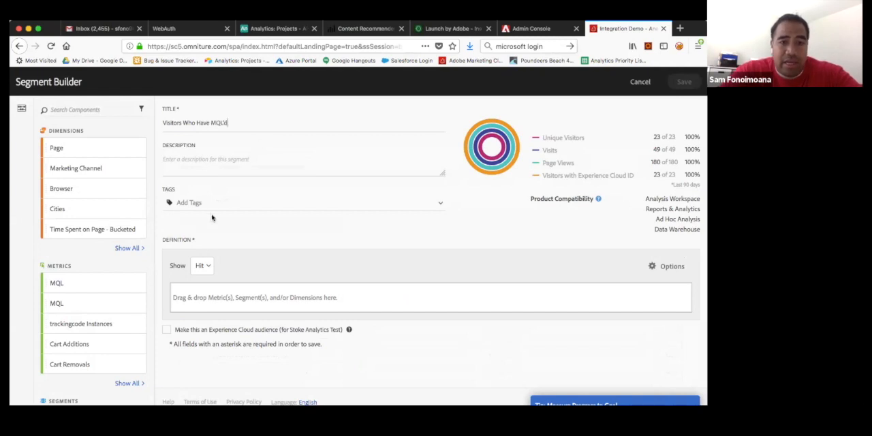
Step: Define the segment at Visitor level with the condition MQL is greater than or equal to 1, and view the Experience Cloud audience option's help
{"action": "left_click", "coordinate": [204, 267]}
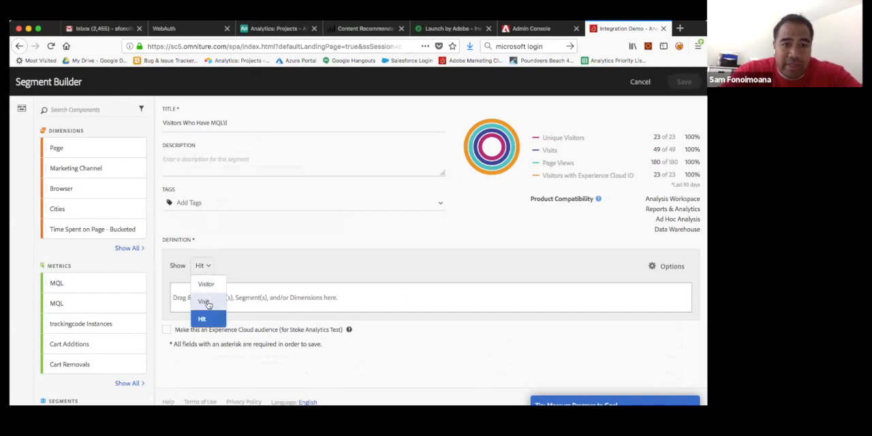
{"action": "left_click", "coordinate": [207, 284]}
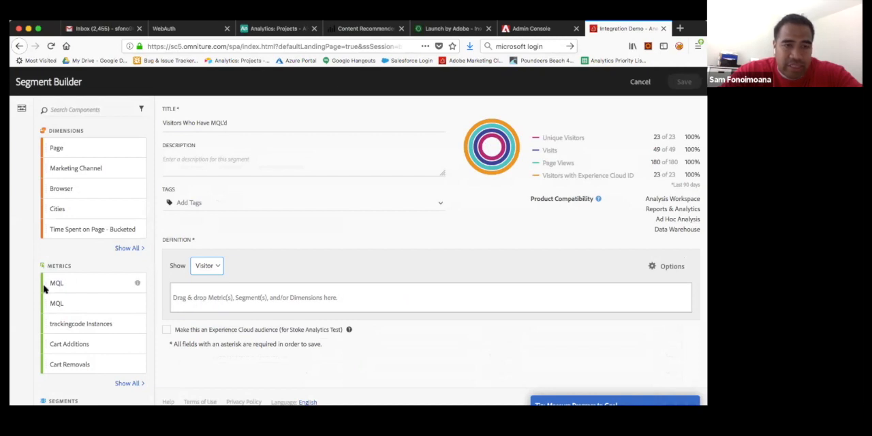
{"action": "left_click_drag", "start_coordinate": [47, 284], "coordinate": [204, 299]}
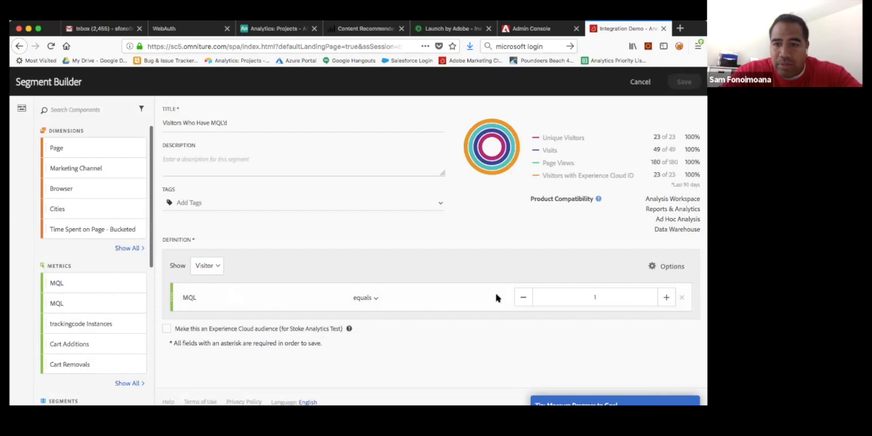
{"action": "left_click", "coordinate": [365, 298]}
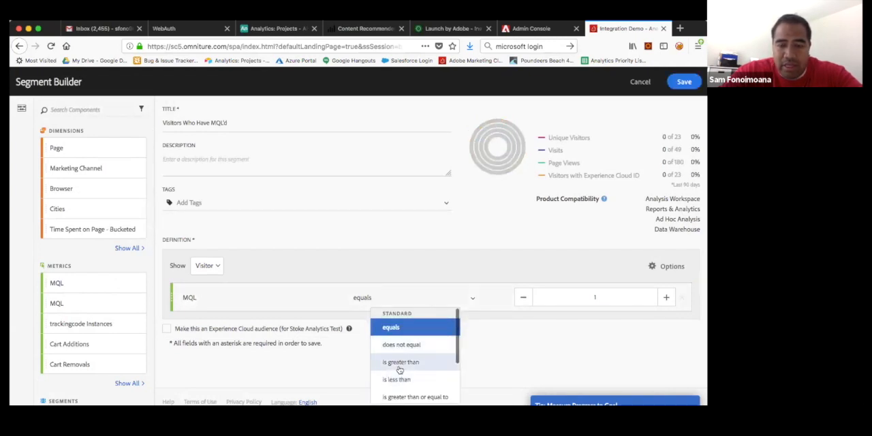
{"action": "left_click", "coordinate": [400, 399]}
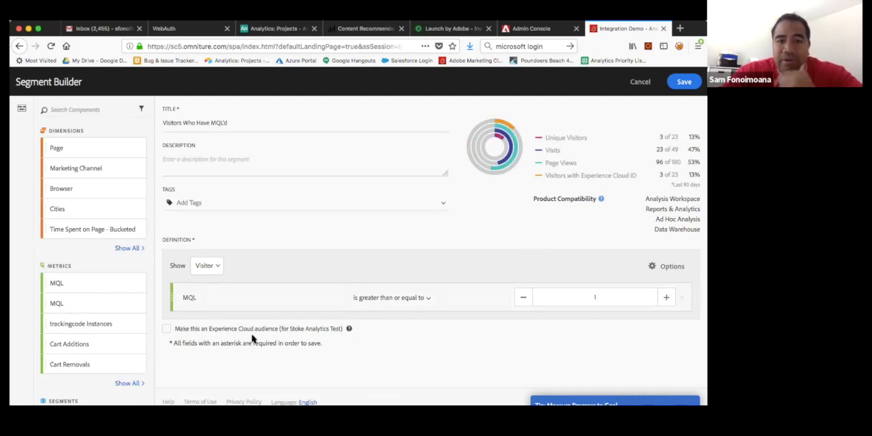
{"action": "mouse_move", "coordinate": [349, 329]}
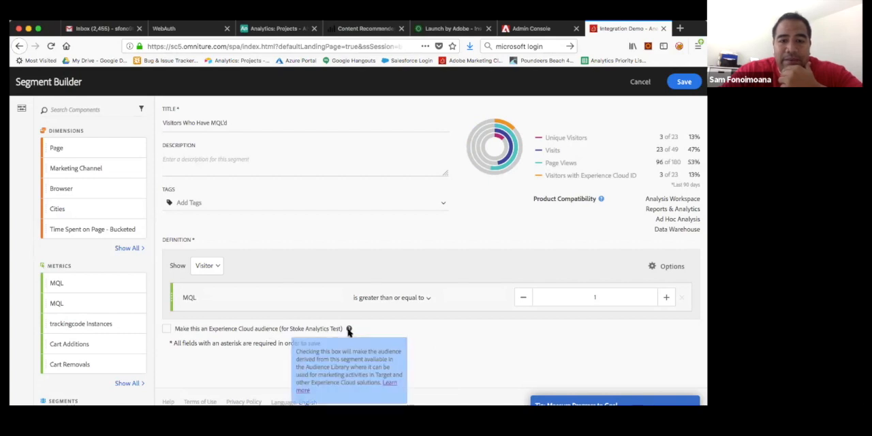